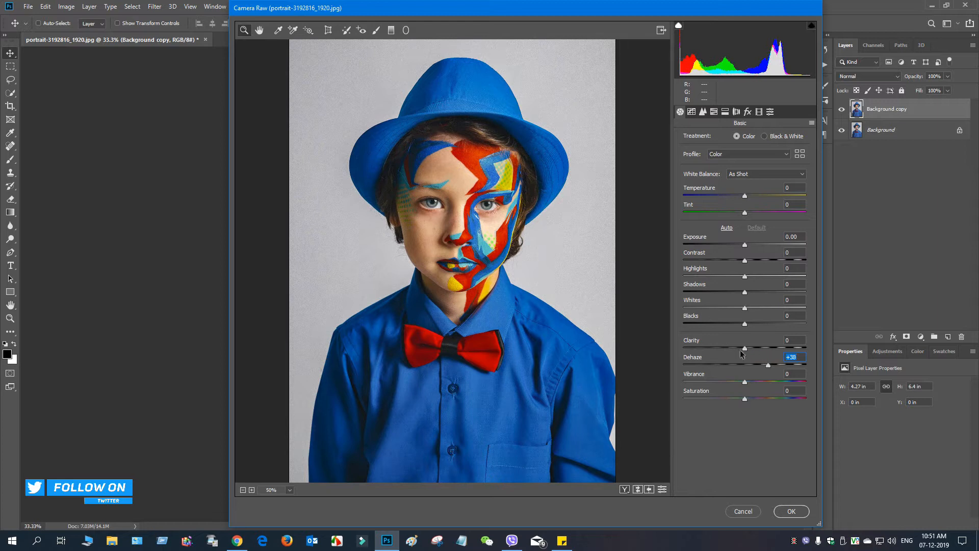
# In the Basic adjustments, set Clarity +25, Blacks +19, Temperature +15, Tint +6, Exposure -0.05, Contrast +8, Highlights +8, Shadows +9 and Whites +1.
pyautogui.moveTo(744, 348); pyautogui.dragTo(767, 348)
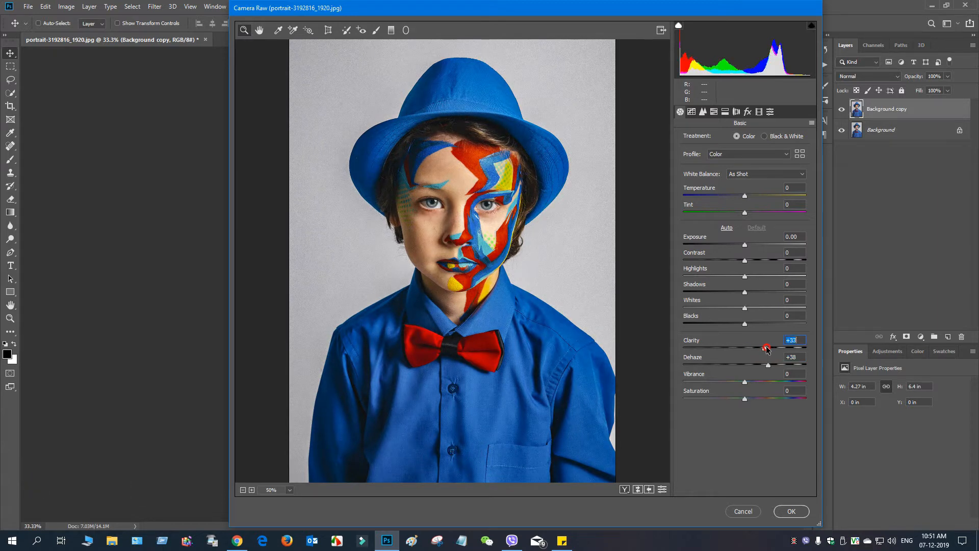
pyautogui.moveTo(744, 324)
pyautogui.mouseDown()
pyautogui.moveTo(770, 327)
pyautogui.moveTo(756, 325)
pyautogui.mouseUp()
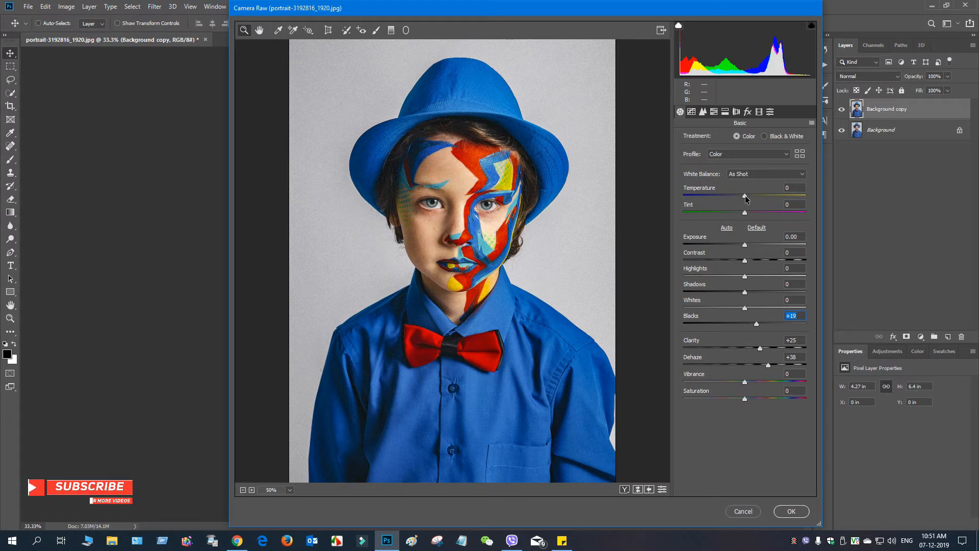
pyautogui.moveTo(745, 198)
pyautogui.mouseDown()
pyautogui.moveTo(722, 194)
pyautogui.moveTo(754, 194)
pyautogui.moveTo(763, 211)
pyautogui.moveTo(748, 210)
pyautogui.mouseUp()
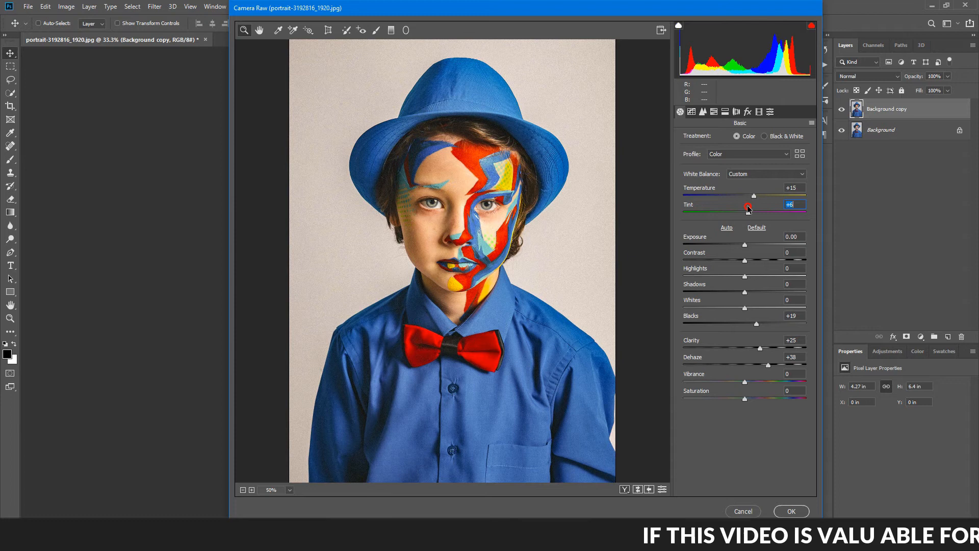
pyautogui.moveTo(745, 247)
pyautogui.mouseDown()
pyautogui.moveTo(751, 260)
pyautogui.moveTo(757, 252)
pyautogui.moveTo(751, 261)
pyautogui.mouseUp()
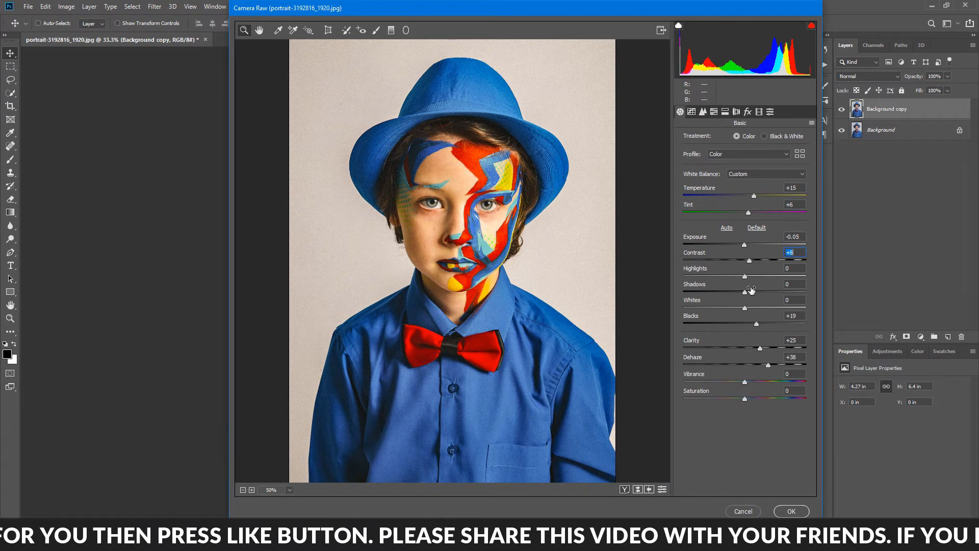
pyautogui.moveTo(745, 279); pyautogui.dragTo(746, 310)
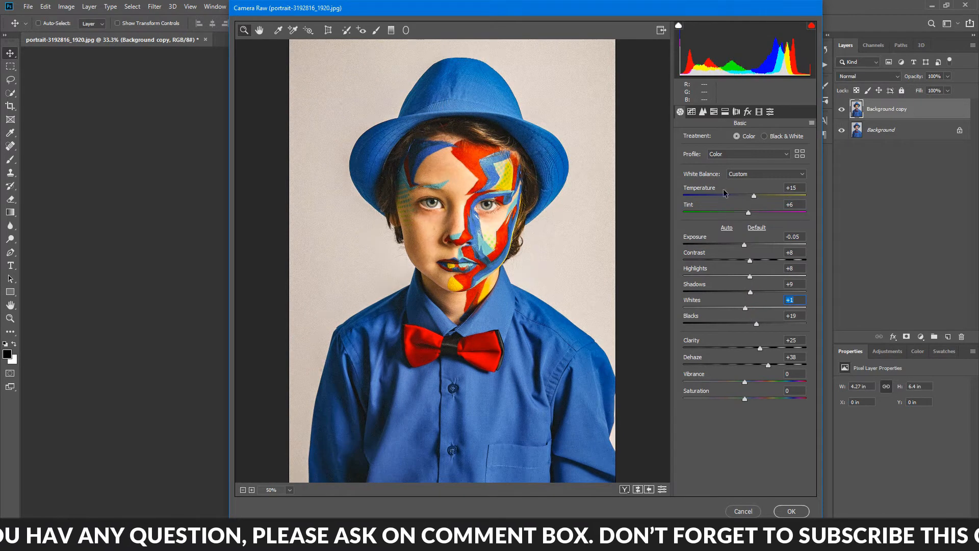
# In the HSL saturation adjustments, set Oranges to -100, Yellows to -20, Reds to +27 and Blues to +41.
pyautogui.click(701, 112)
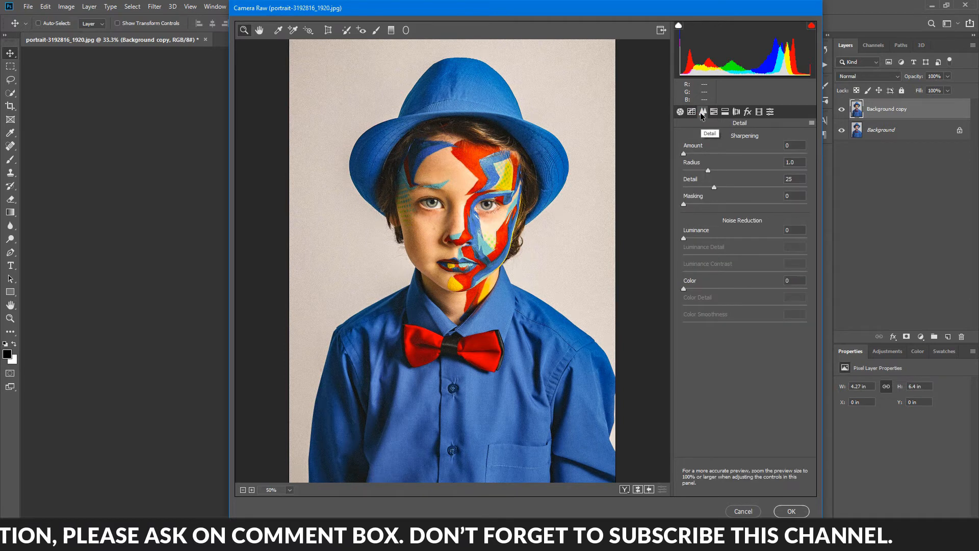
pyautogui.click(692, 113)
pyautogui.click(703, 113)
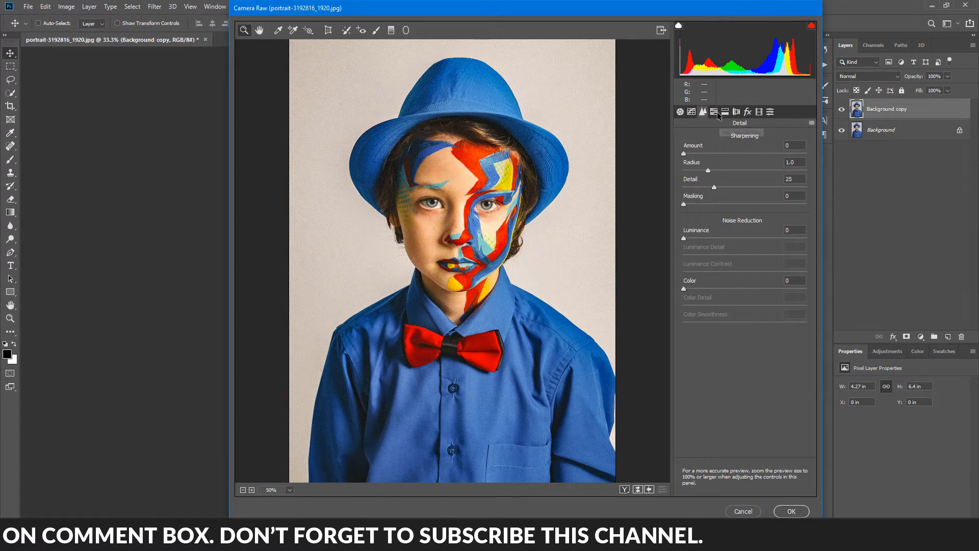
pyautogui.click(714, 113)
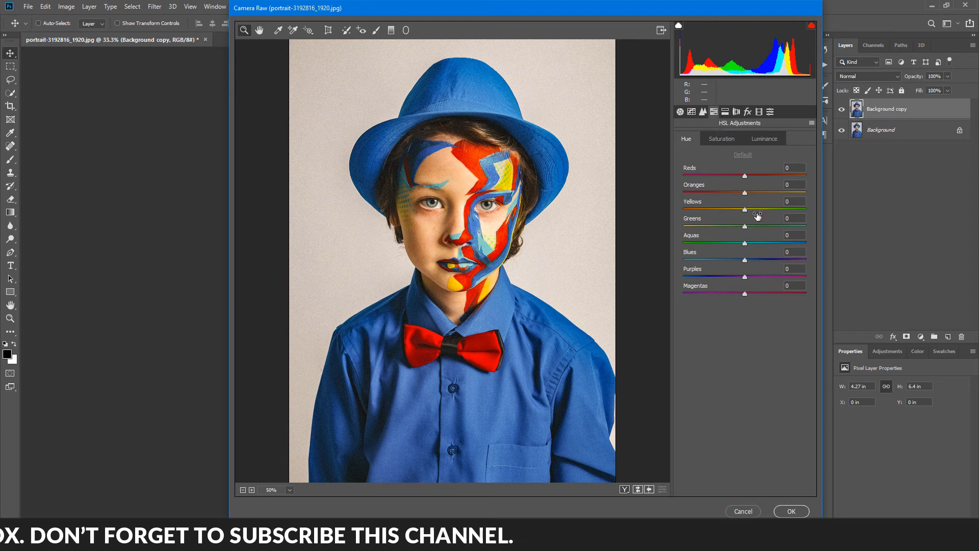
pyautogui.click(725, 141)
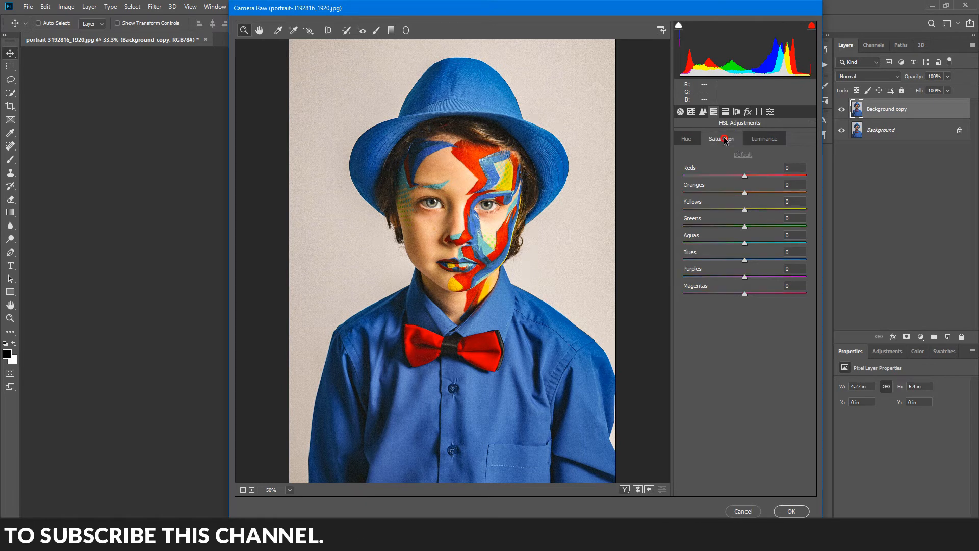
pyautogui.moveTo(744, 193); pyautogui.dragTo(661, 198)
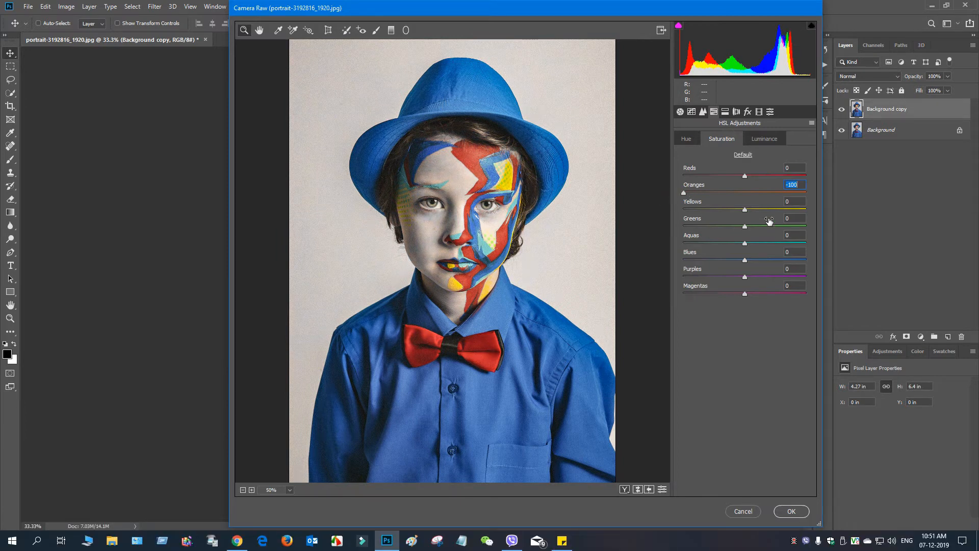
pyautogui.moveTo(683, 193); pyautogui.dragTo(635, 175)
pyautogui.moveTo(745, 209)
pyautogui.mouseDown()
pyautogui.moveTo(656, 210)
pyautogui.moveTo(760, 210)
pyautogui.moveTo(736, 212)
pyautogui.mouseUp()
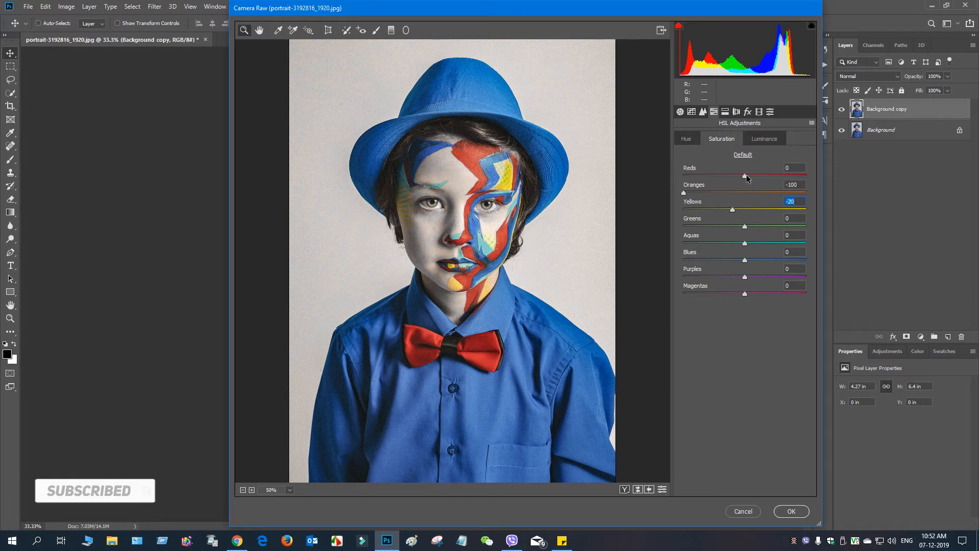
pyautogui.moveTo(745, 176); pyautogui.dragTo(763, 176)
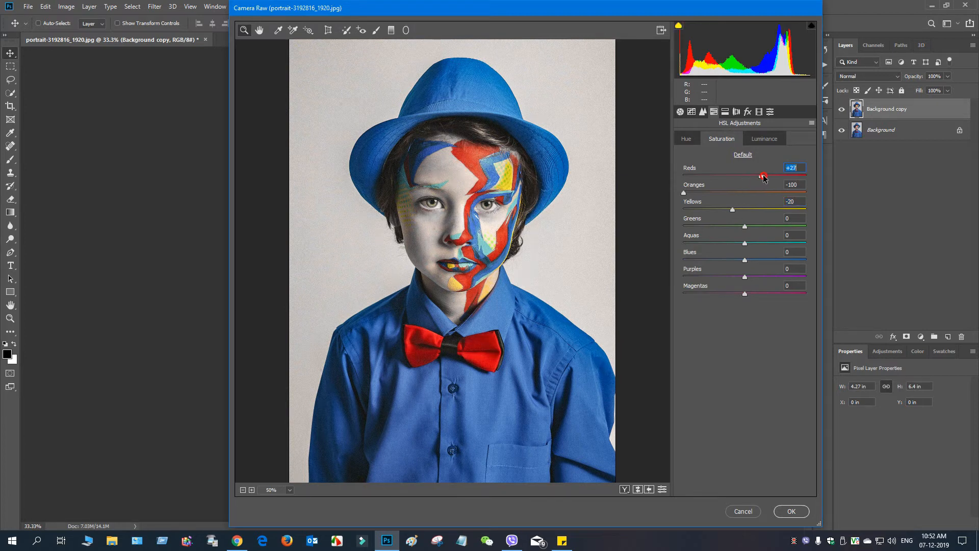
pyautogui.moveTo(745, 261); pyautogui.dragTo(769, 257)
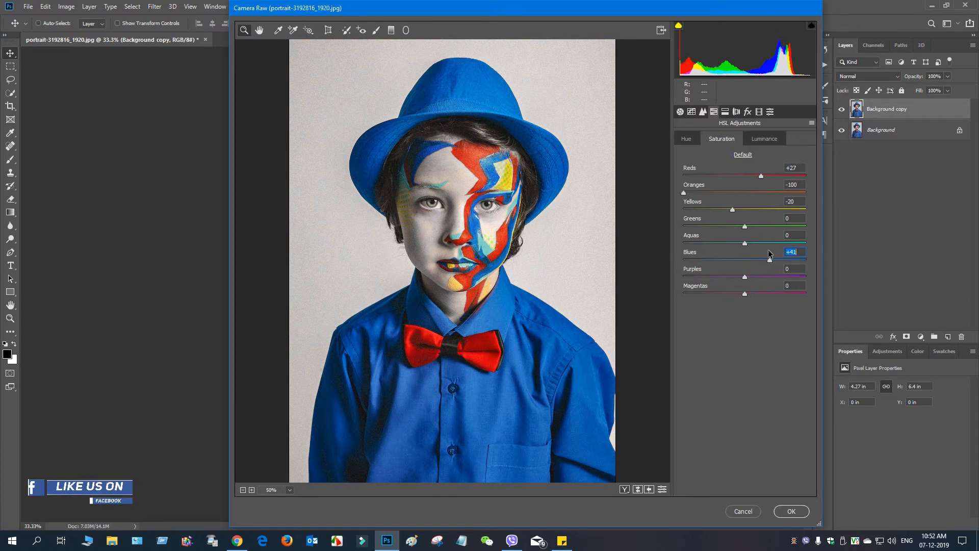
# In the HSL hue adjustments, set Aquas to +23, Blues to +94 and Purples to +100, and lower Magentas.
pyautogui.click(687, 140)
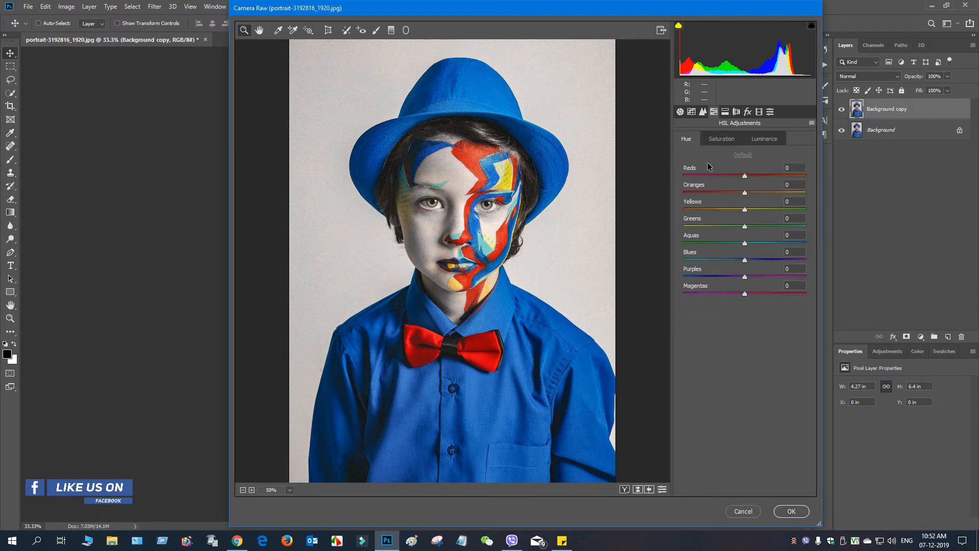
pyautogui.moveTo(744, 244); pyautogui.dragTo(804, 260)
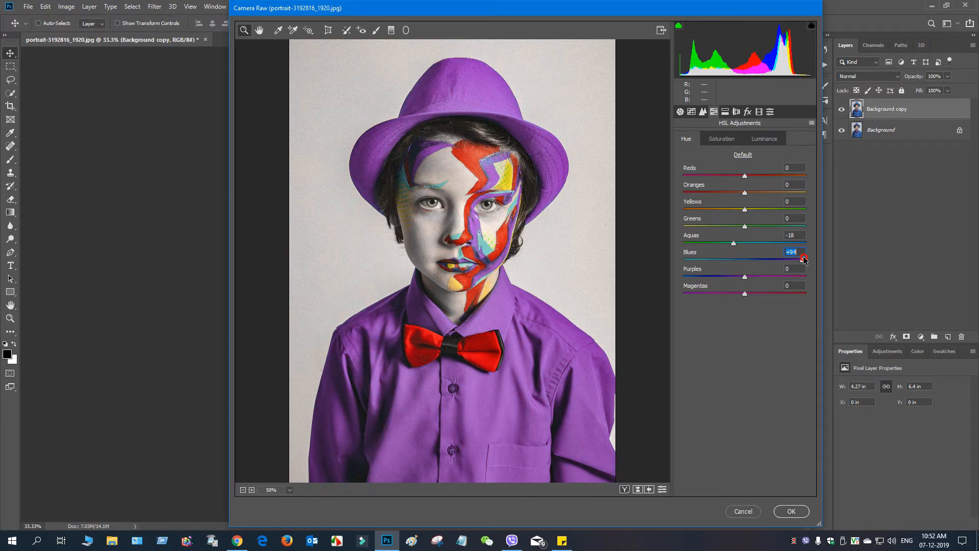
pyautogui.moveTo(733, 243); pyautogui.dragTo(768, 246)
pyautogui.moveTo(746, 280); pyautogui.dragTo(811, 281)
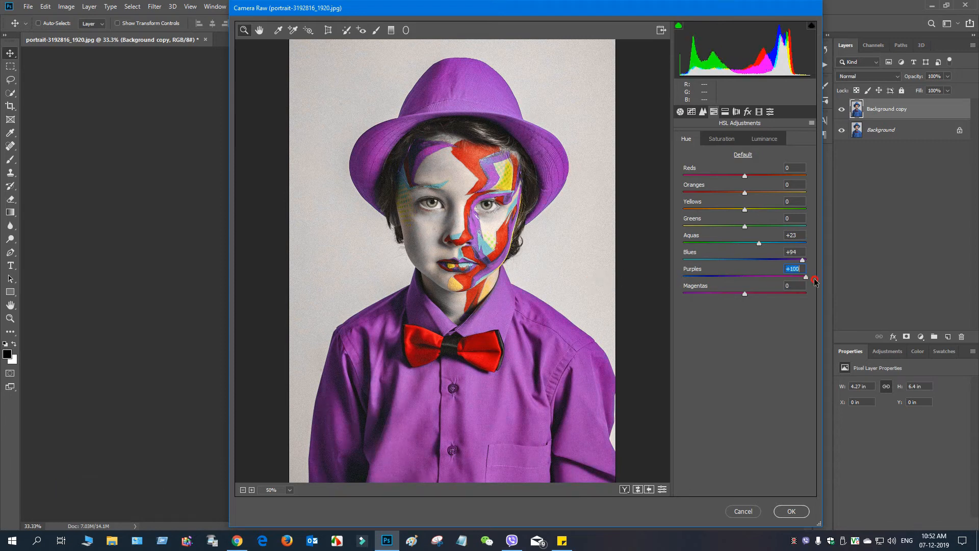
pyautogui.moveTo(744, 295); pyautogui.dragTo(703, 291)
# Set the HSL luminance of Magentas to +22, Purples to +23, Blues to -5 and Aquas to -51, and apply the Camera Raw filter.
pyautogui.click(775, 140)
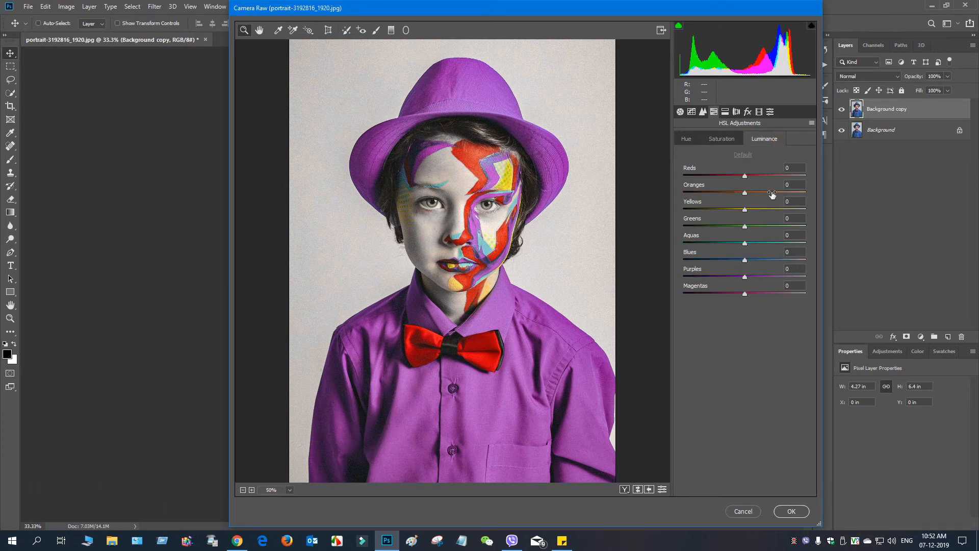
pyautogui.moveTo(745, 294); pyautogui.dragTo(742, 261)
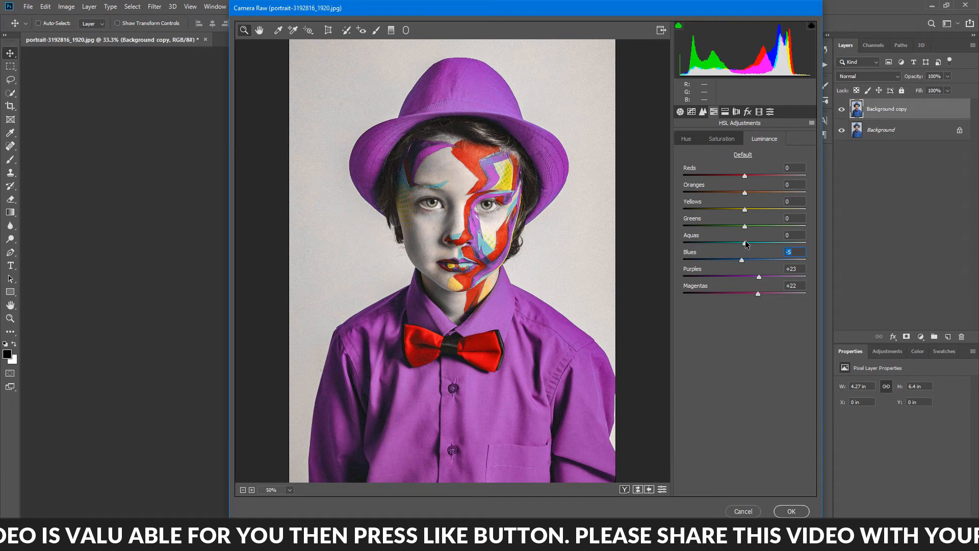
pyautogui.moveTo(746, 245)
pyautogui.mouseDown()
pyautogui.moveTo(796, 245)
pyautogui.moveTo(713, 246)
pyautogui.mouseUp()
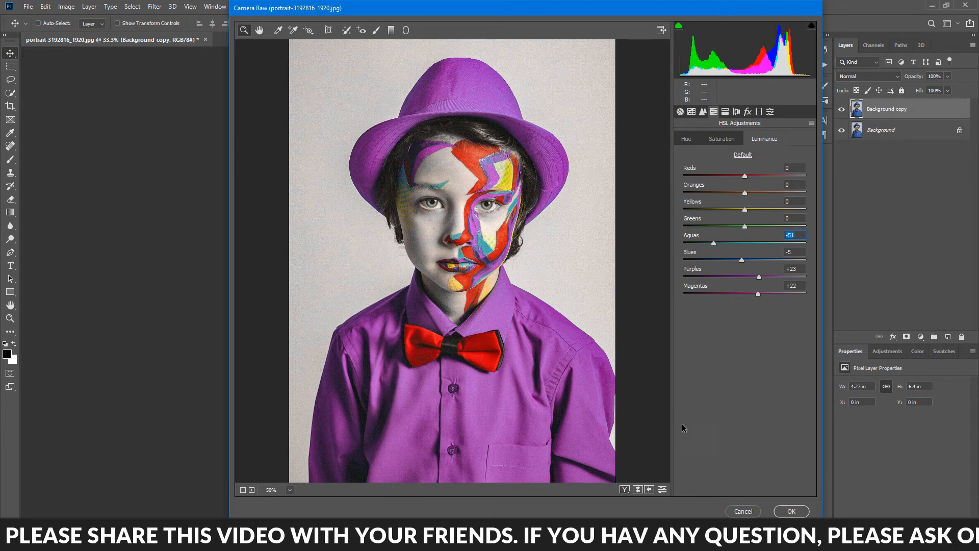
pyautogui.click(790, 510)
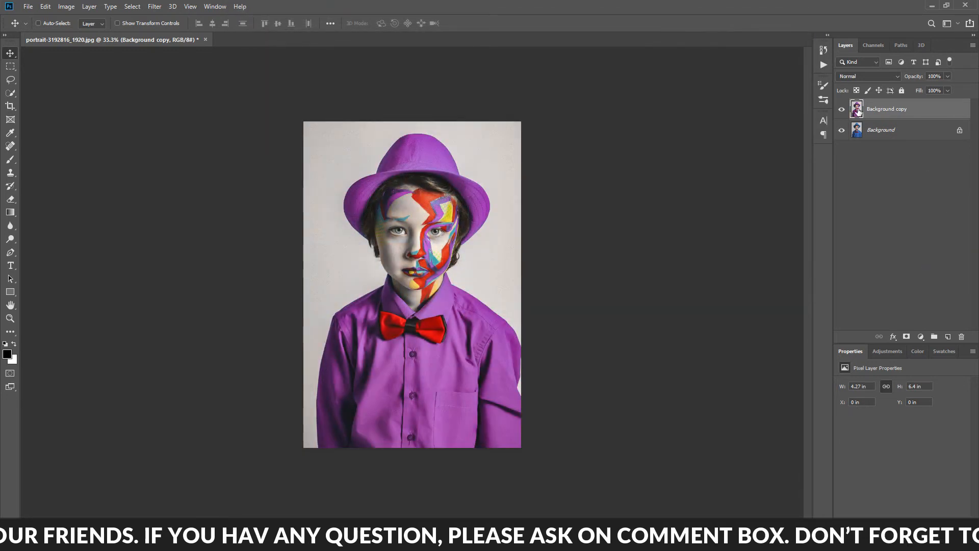
# Toggle the visibility of the Background copy layer to compare the edit with the original photo.
pyautogui.click(842, 110)
pyautogui.click(843, 111)
pyautogui.click(843, 111)
pyautogui.click(843, 111)
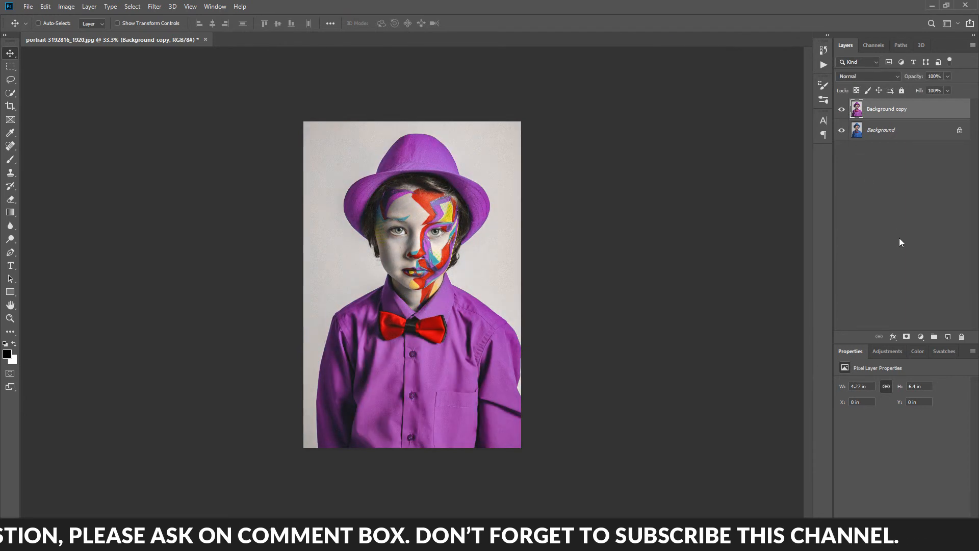
# Add a Hue/Saturation adjustment layer with Saturation +13, Lightness +2 and Hue 0 above the Background copy layer.
pyautogui.click(918, 337)
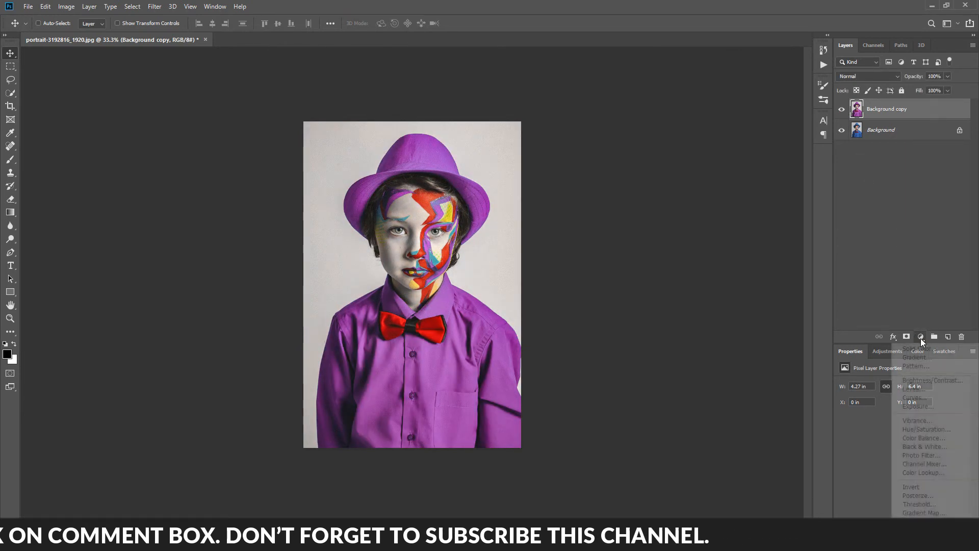
pyautogui.click(946, 429)
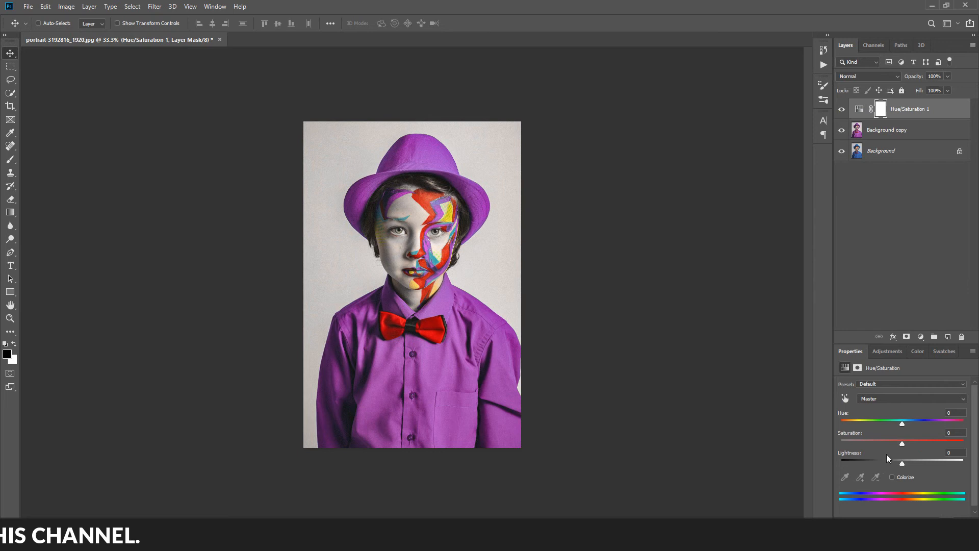
pyautogui.moveTo(902, 443); pyautogui.dragTo(928, 444)
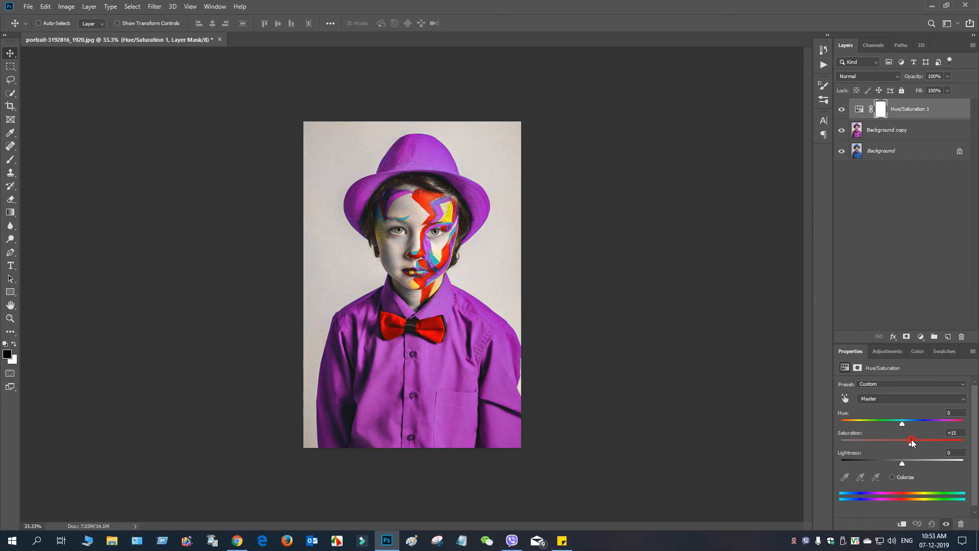
pyautogui.moveTo(901, 461)
pyautogui.mouseDown()
pyautogui.moveTo(920, 462)
pyautogui.moveTo(903, 463)
pyautogui.mouseUp()
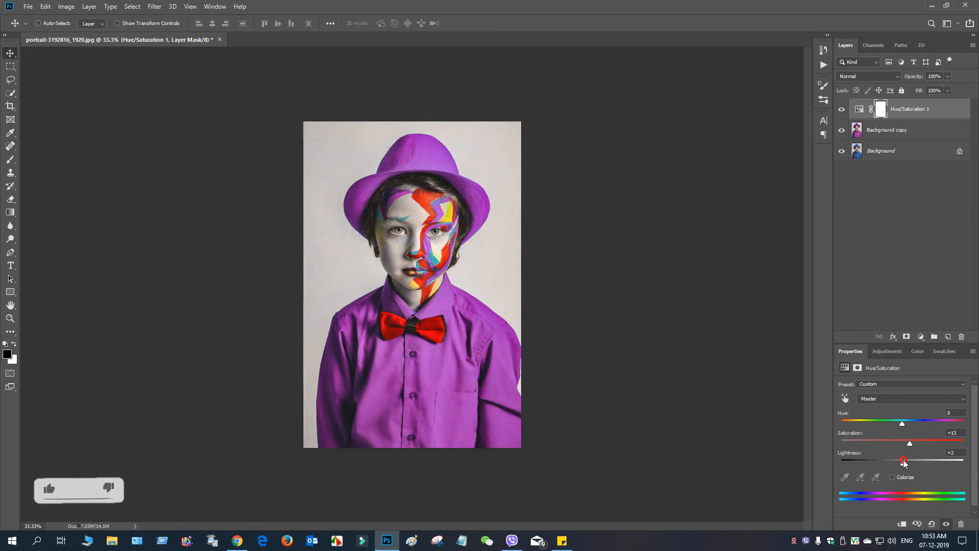
pyautogui.moveTo(904, 423)
pyautogui.mouseDown()
pyautogui.moveTo(976, 410)
pyautogui.moveTo(785, 411)
pyautogui.moveTo(907, 408)
pyautogui.mouseUp()
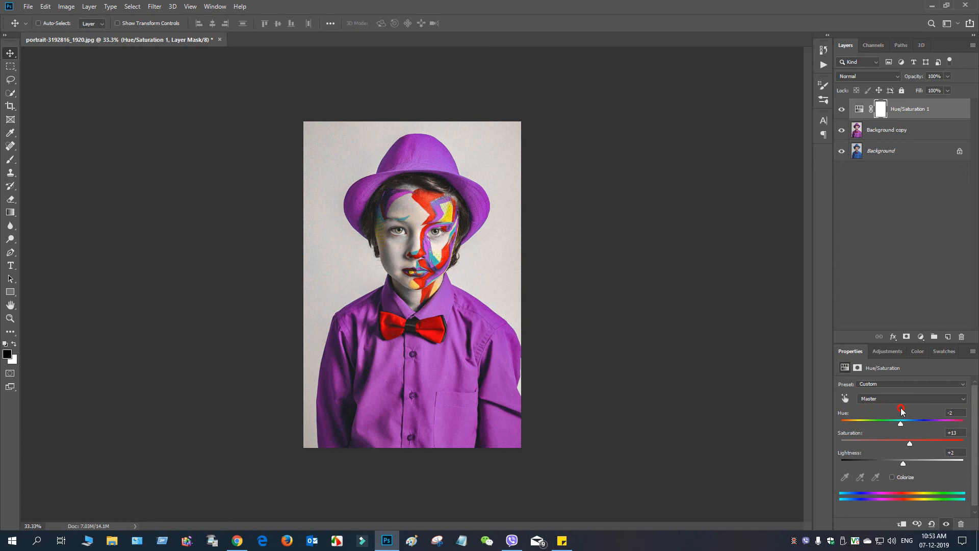
pyautogui.moveTo(904, 410); pyautogui.dragTo(902, 412)
pyautogui.write('0')
# Save the image to the Desktop as a JPEG named 2, with Maximum quality 12 and the Baseline ("Standard") format.
pyautogui.click(26, 7)
pyautogui.click(77, 121)
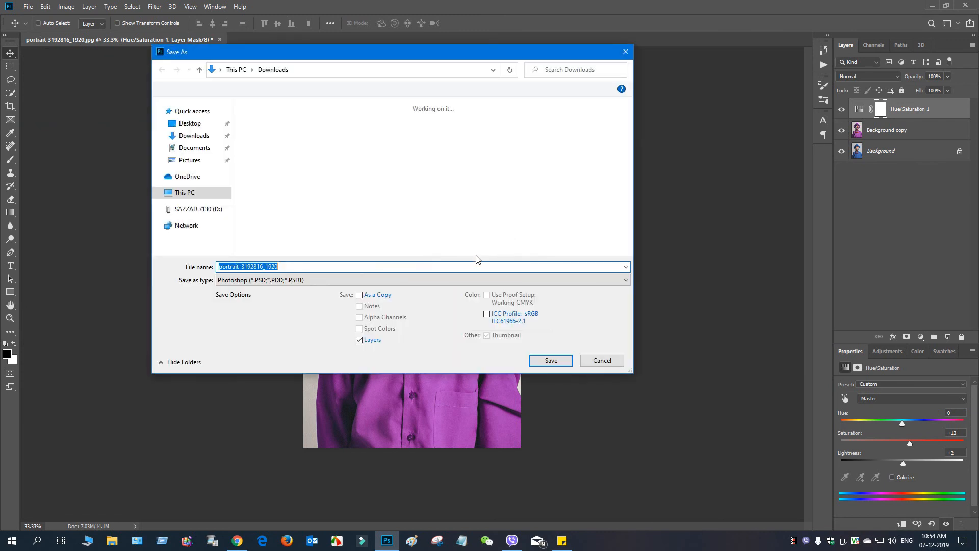
pyautogui.click(377, 280)
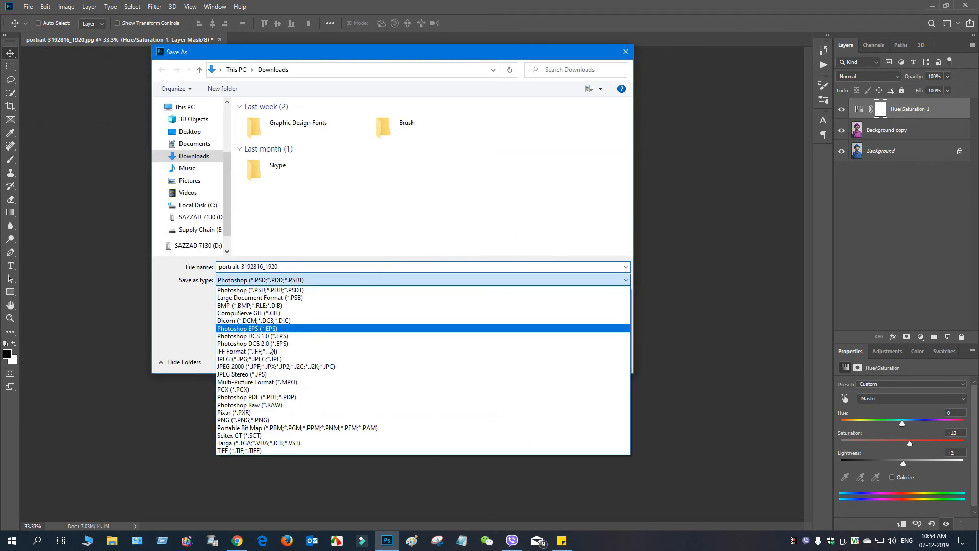
pyautogui.click(236, 360)
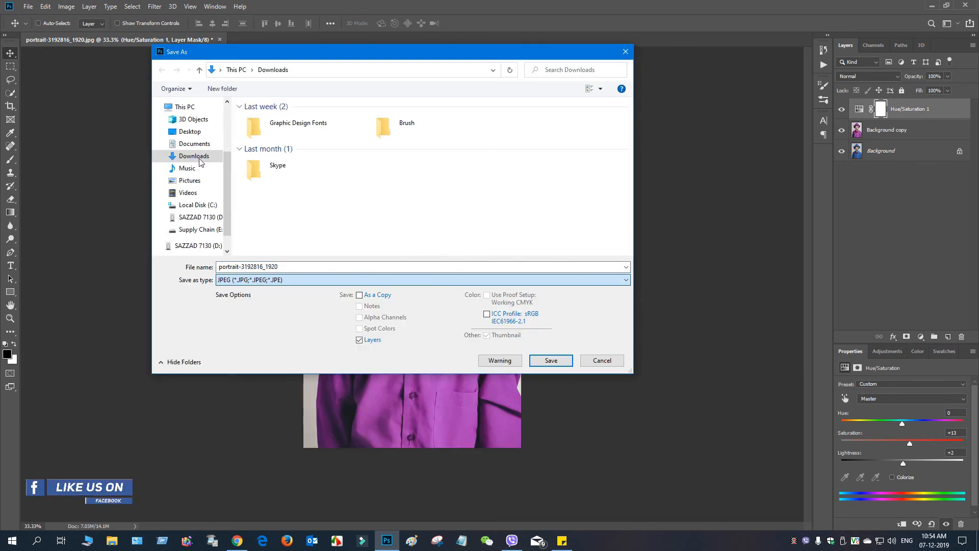
pyautogui.click(189, 131)
pyautogui.click(293, 266)
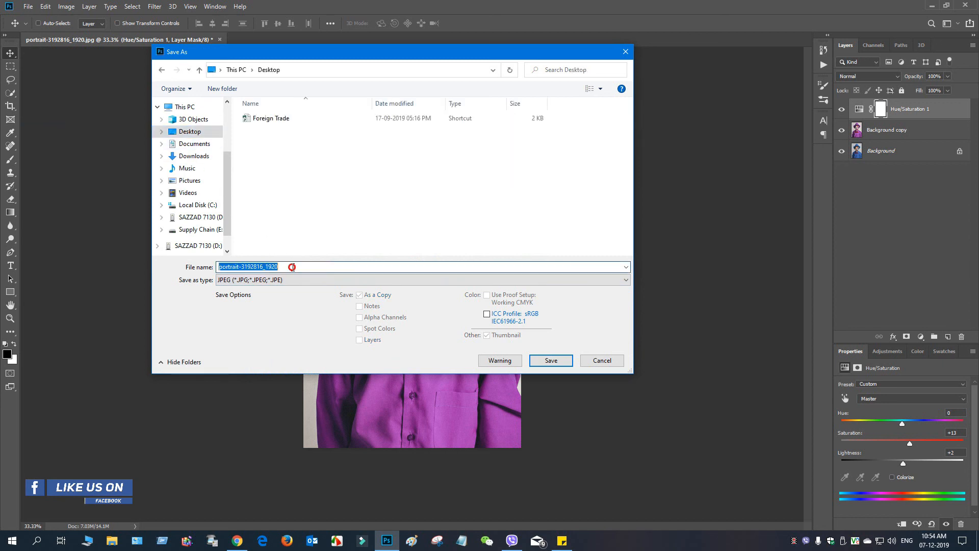
pyautogui.write('2')
pyautogui.click(541, 361)
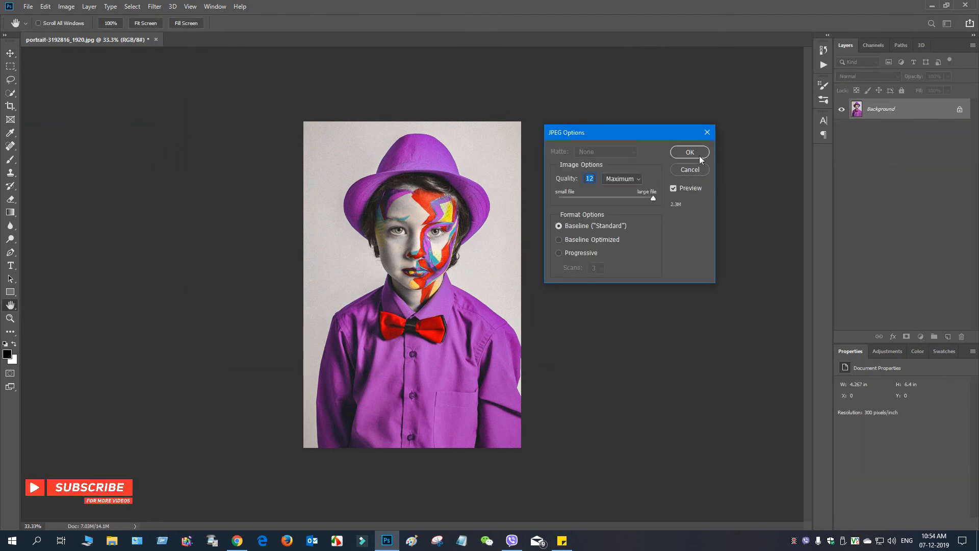
pyautogui.click(703, 152)
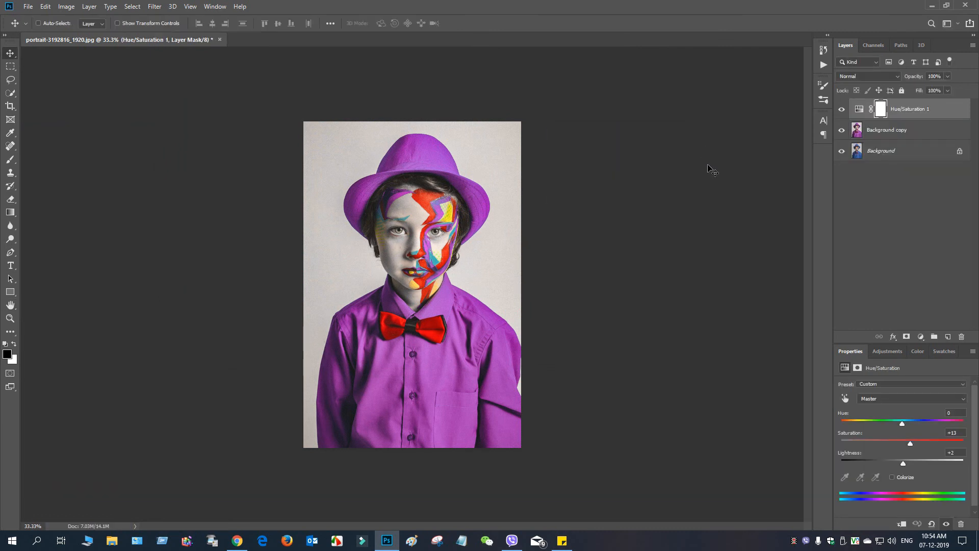